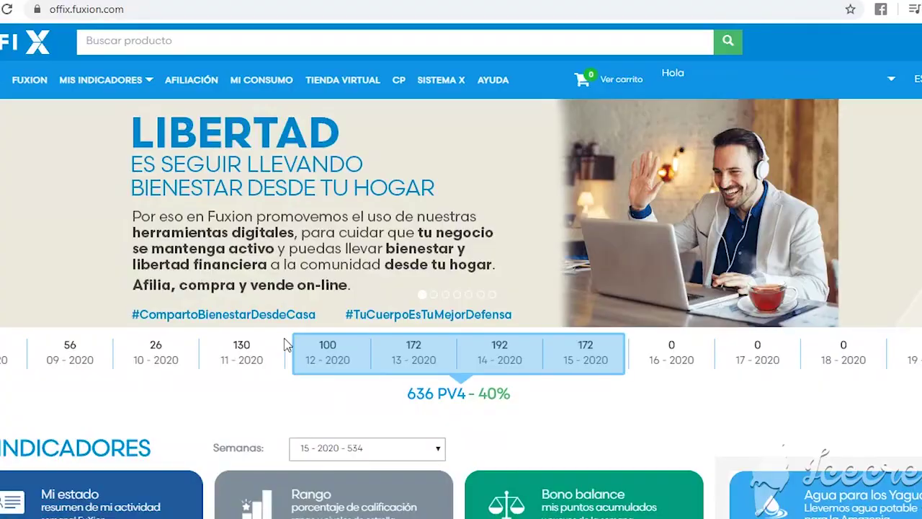
Step: Open 'Cambiar configuraciones' from the 'Hola' user menu in the header
left_click(731, 96)
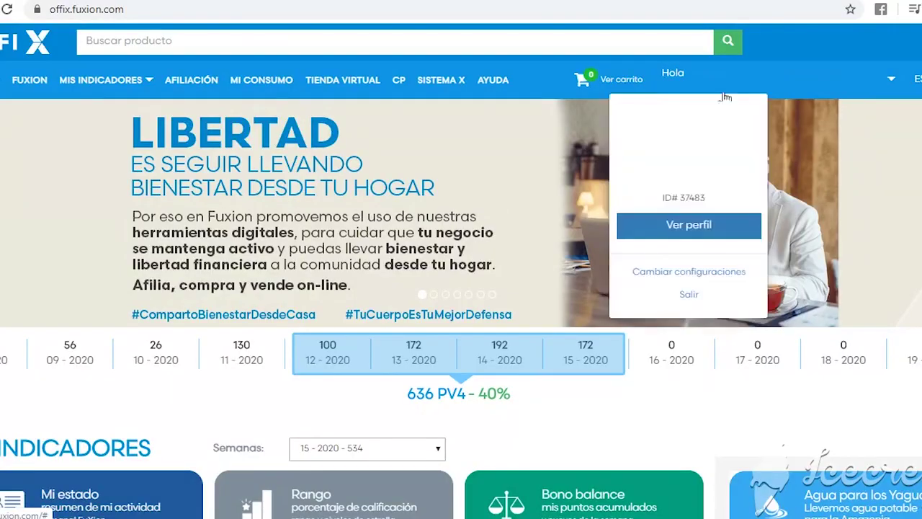
left_click(666, 281)
Step: Save Lugar de preferencia as public enrollment with Holding Tank off, then start AFILIACIÓN
scroll(667, 281, "down", 15)
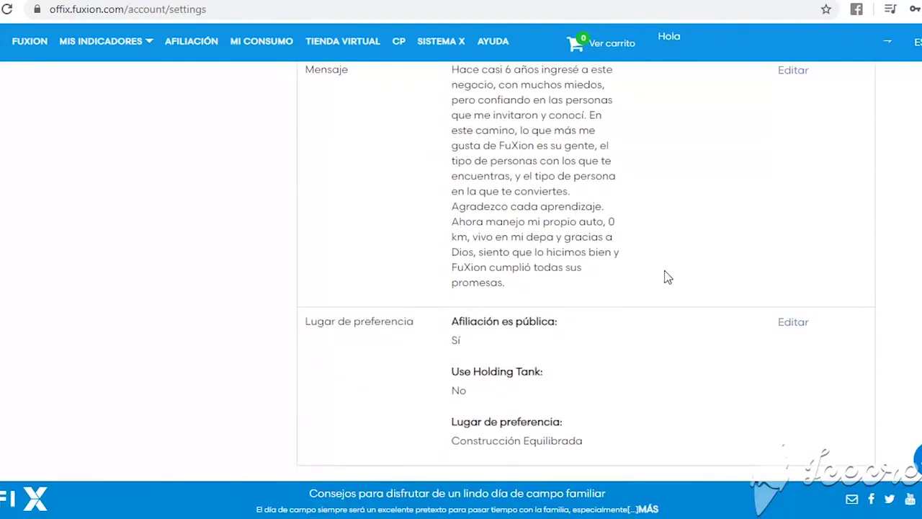
left_click(793, 323)
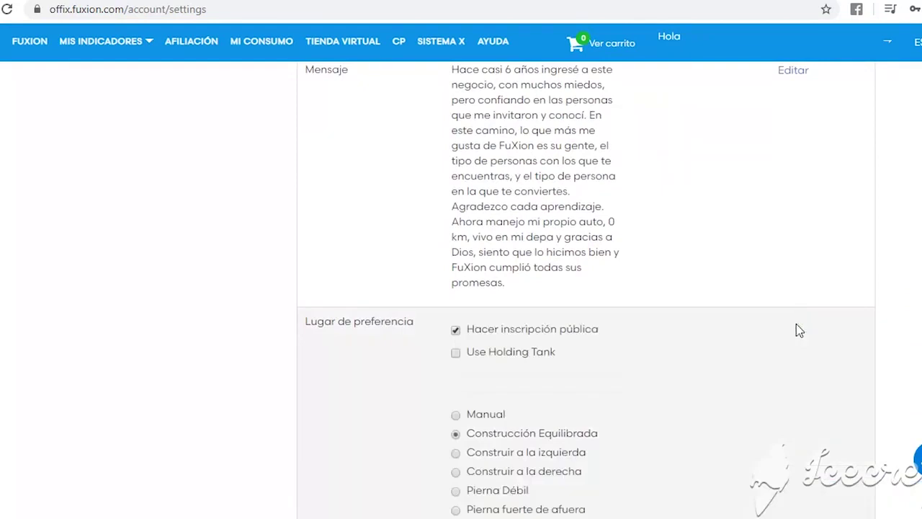
scroll(799, 331, "down", 2)
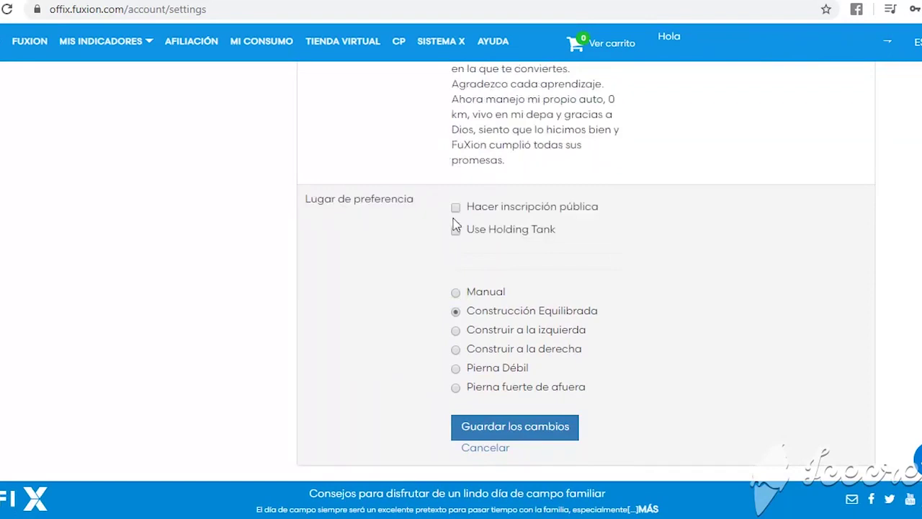
left_click(455, 209)
left_click(455, 231)
left_click(455, 231)
left_click(488, 428)
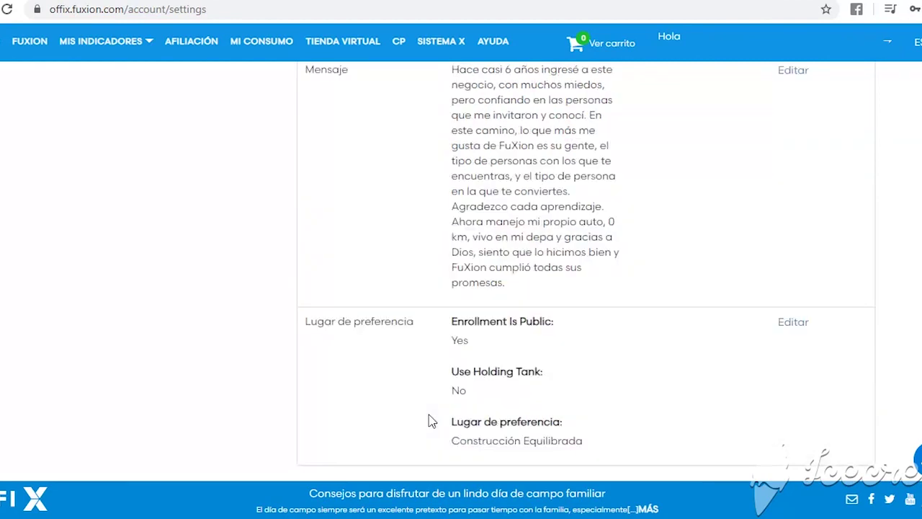
left_click(173, 54)
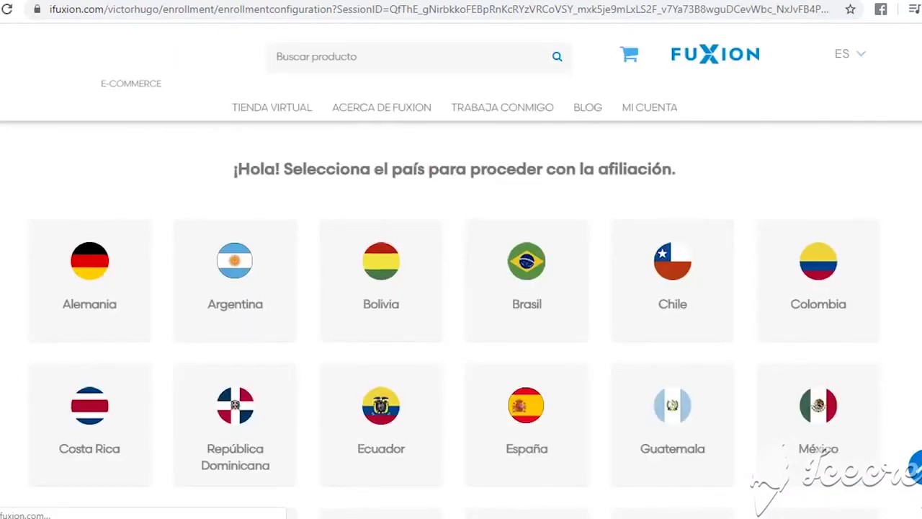
Step: Choose Perú as the country and add the KIT DE AFILIACIÓN to the order
double_click(620, 169)
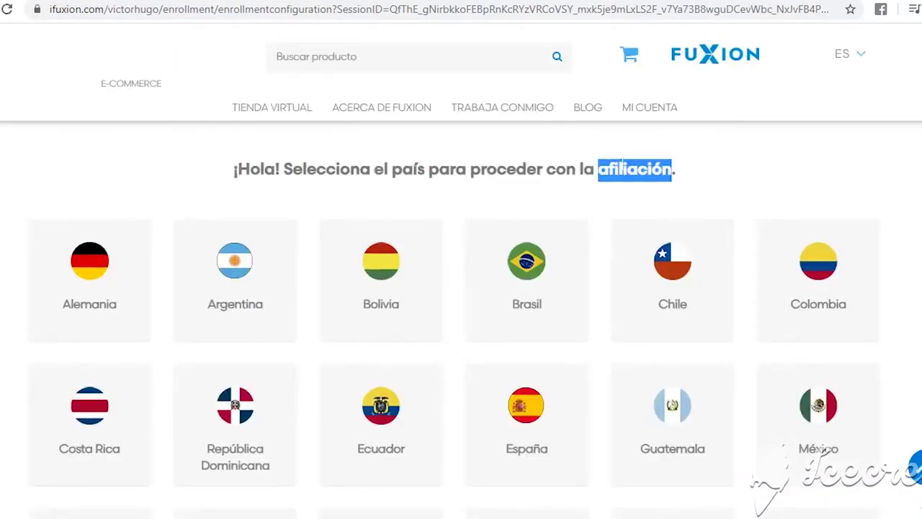
left_click(621, 168)
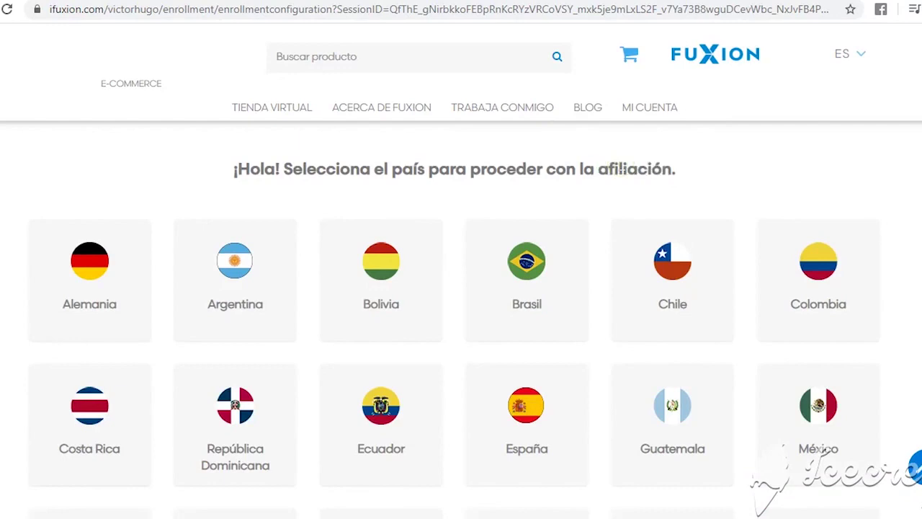
scroll(613, 180, "down", 3)
left_click(247, 356)
scroll(247, 355, "down", 5)
left_click(454, 384)
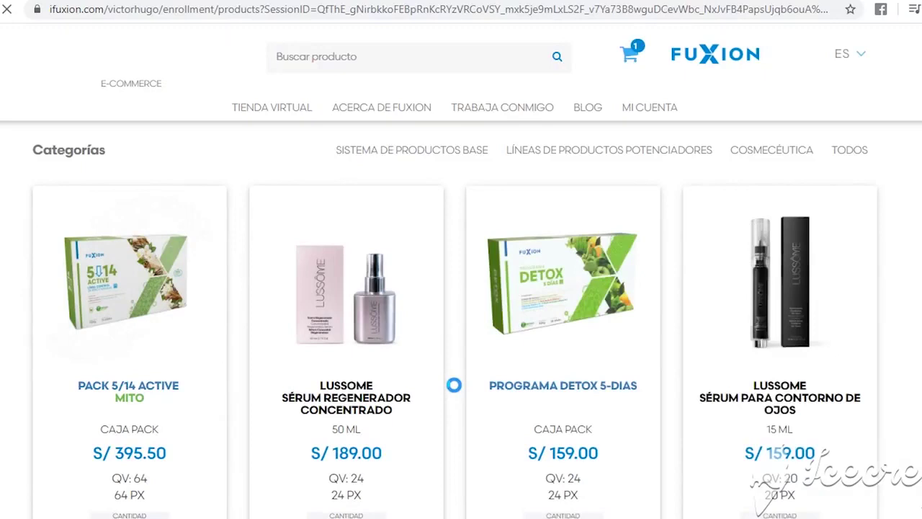
Step: Add Detox 5-Días, Berry Balance, Vera, Flora Liv and Protein Active Sport, then view the cart
scroll(454, 386, "down", 2)
left_click(589, 422)
scroll(459, 403, "down", 6)
left_click(373, 447)
left_click(154, 446)
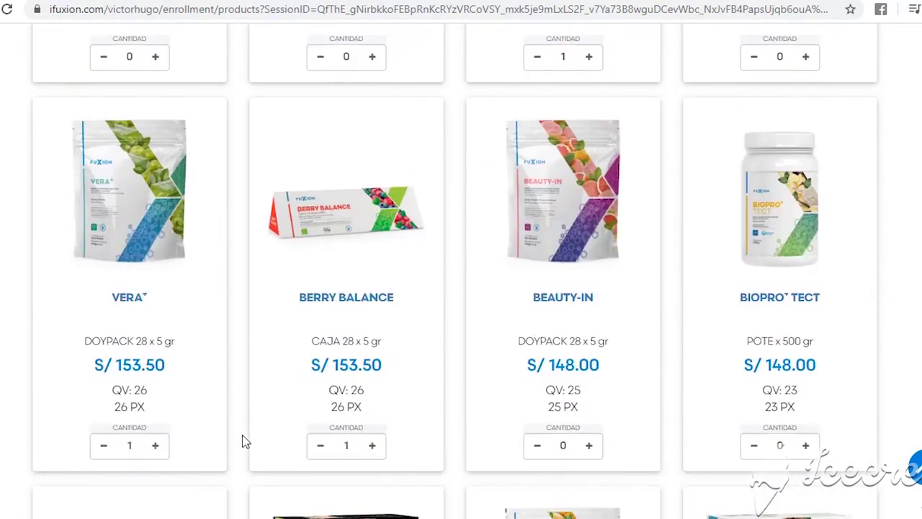
scroll(504, 422, "down", 7)
left_click(588, 403)
left_click(589, 404)
left_click(372, 404)
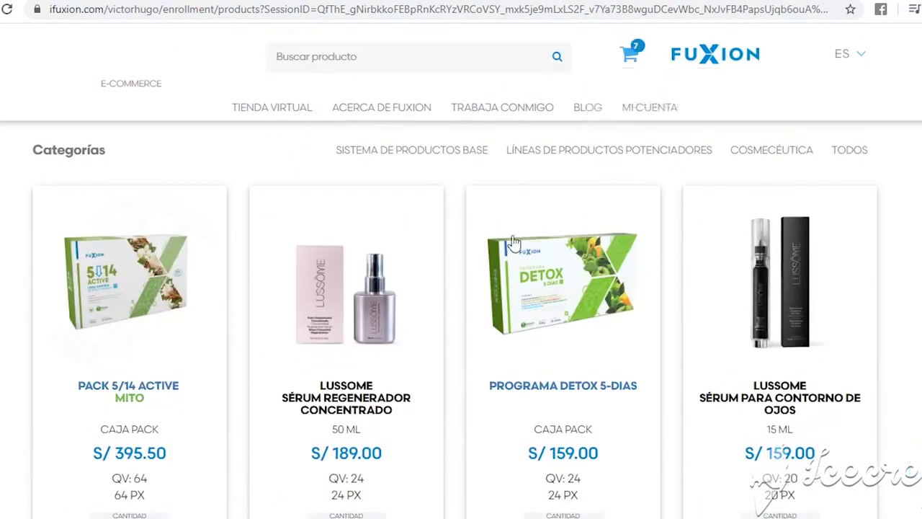
left_click(632, 58)
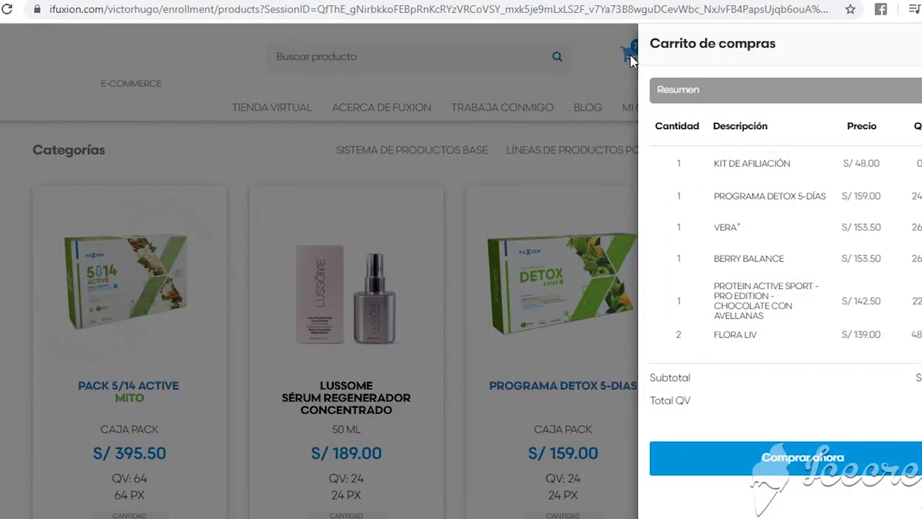
Step: Check out, enter the affiliate's mobile number and e-mail, and generate the FuXion validation code
left_click(813, 470)
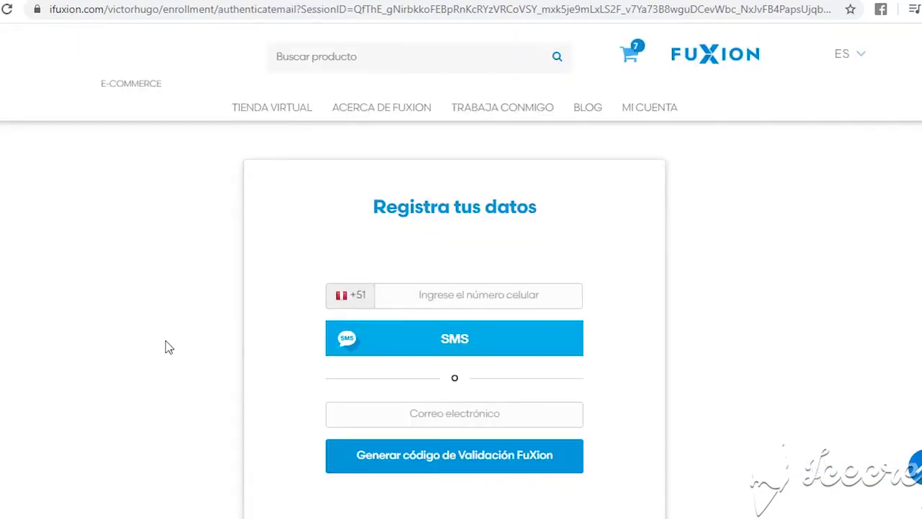
left_click(437, 295)
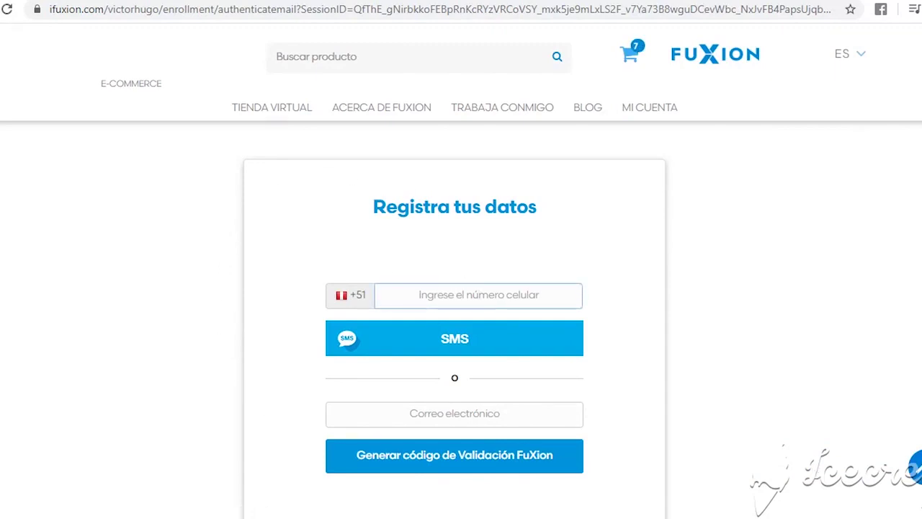
left_click(455, 413)
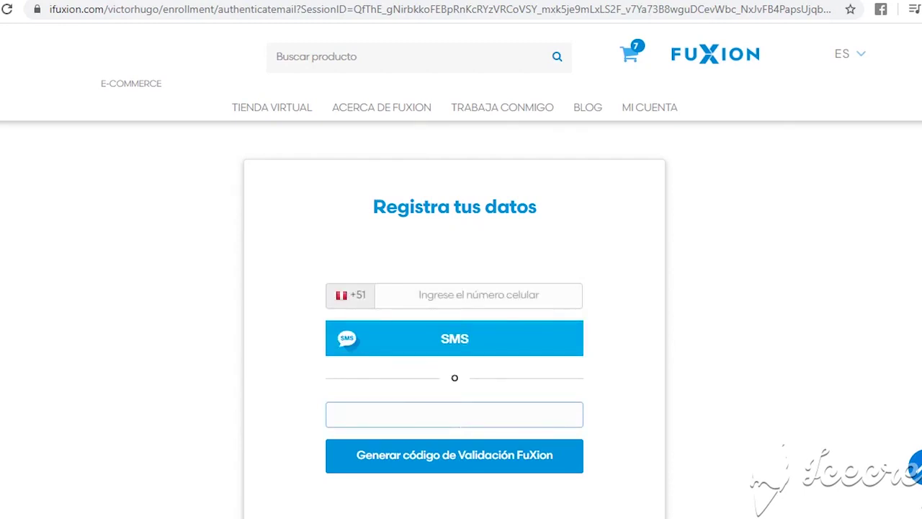
left_click(464, 467)
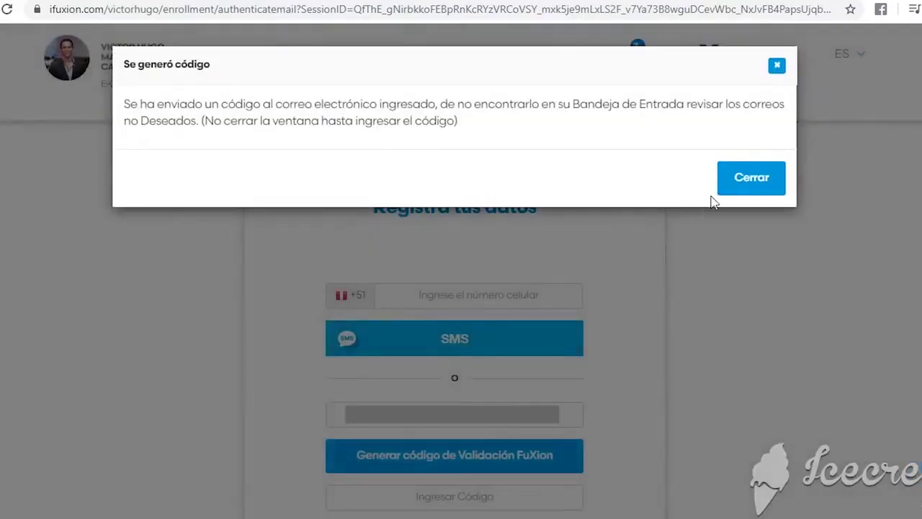
left_click(720, 191)
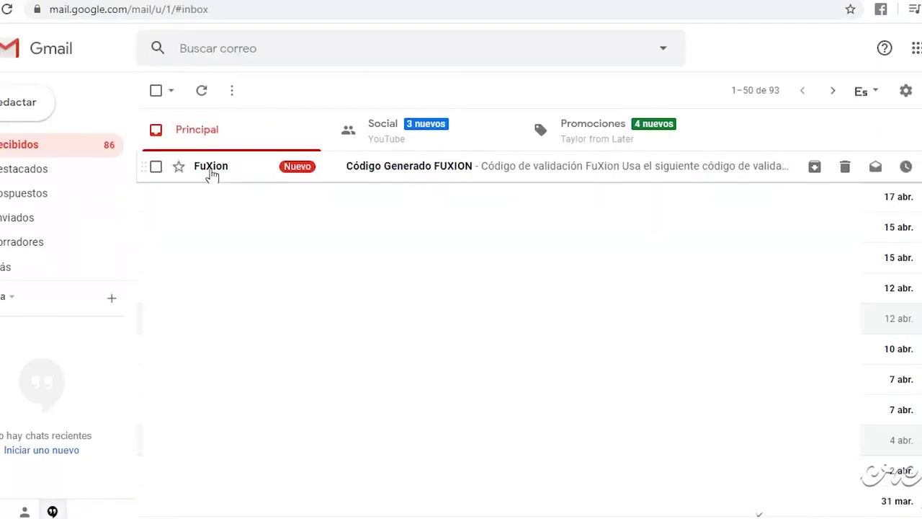
Step: Open the FuXion validation e-mail and copy the code
left_click(209, 170)
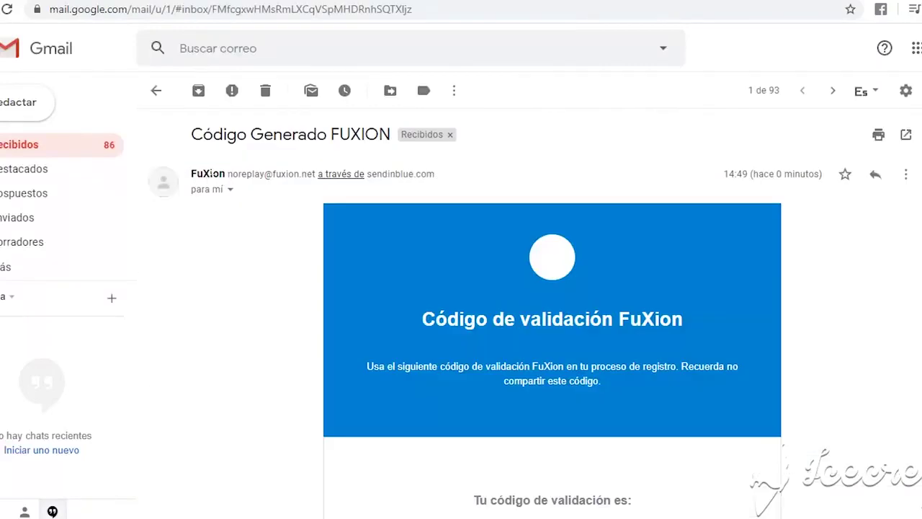
scroll(267, 423, "down", 3)
left_click_drag(525, 313, 585, 314)
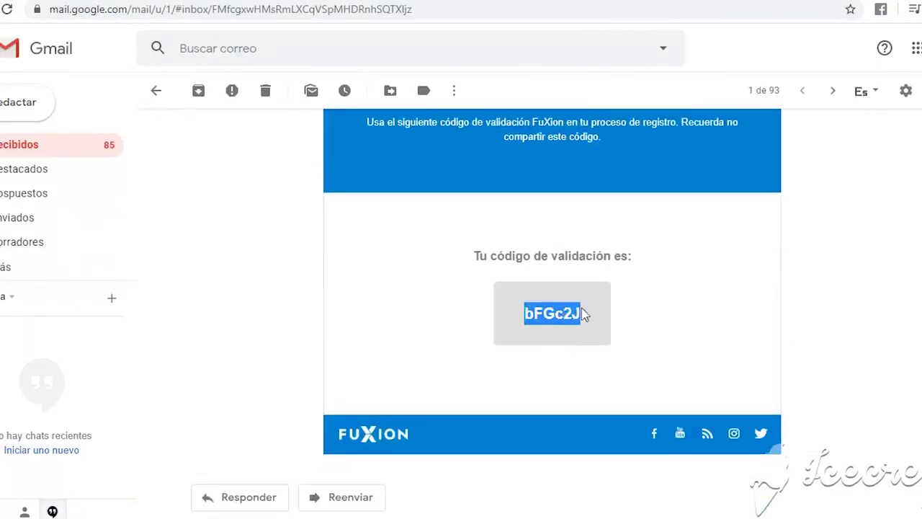
right_click(582, 323)
left_click(590, 327)
Step: Paste the validation code into 'Ingresar Código' on the registration page and continue
key("ctrl+Tab")
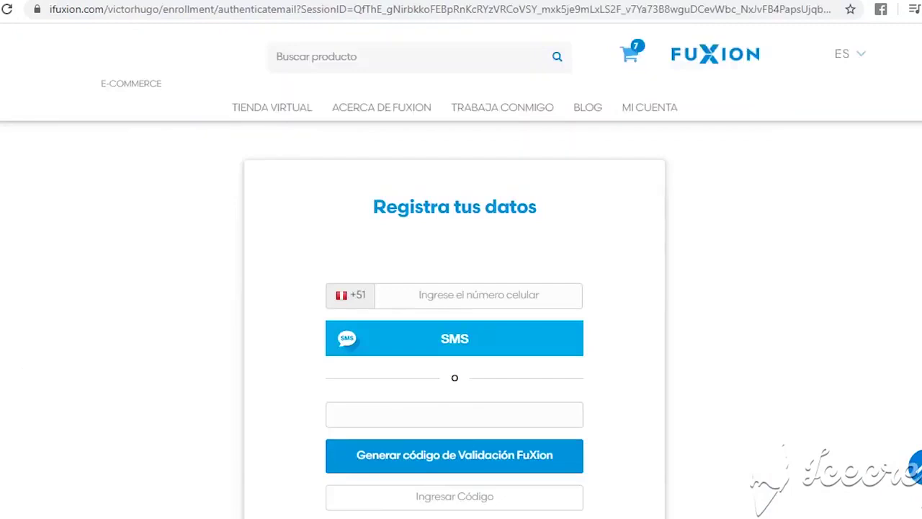
scroll(315, 295, "down", 2)
left_click(459, 437)
key("ctrl+v")
scroll(288, 426, "down", 2)
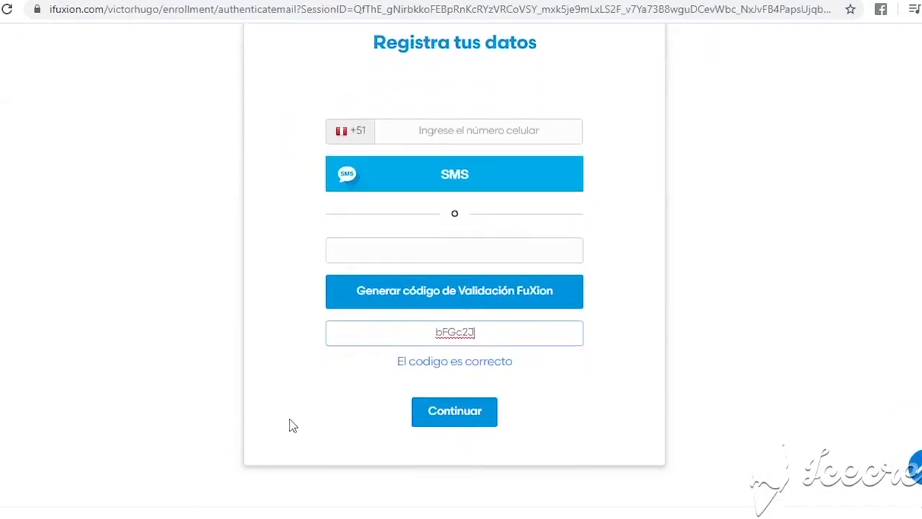
left_click(456, 381)
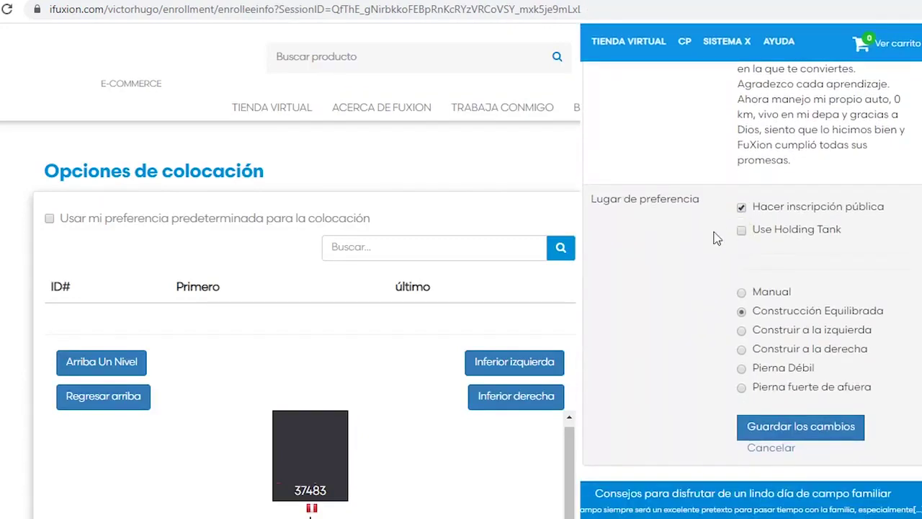
Step: Toggle 'Usar mi preferencia predeterminada para la colocación' off and back on for placement
left_click(742, 428)
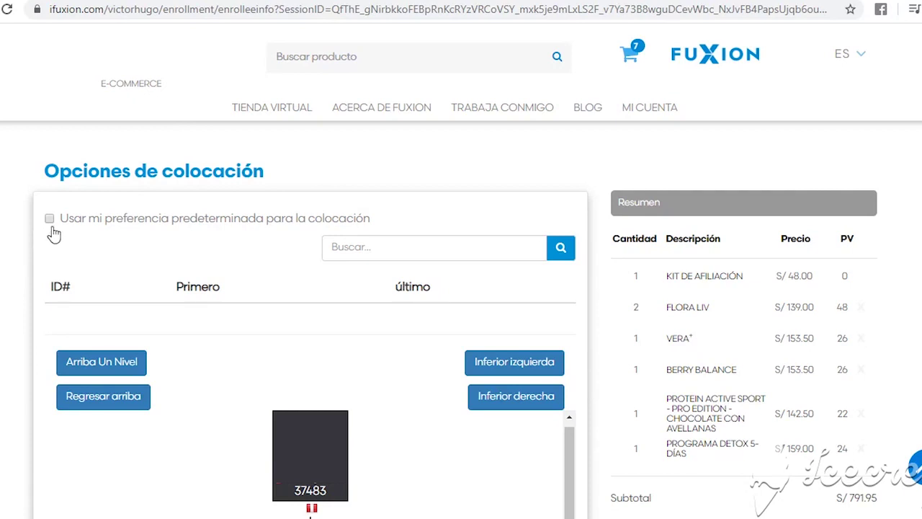
left_click(49, 219)
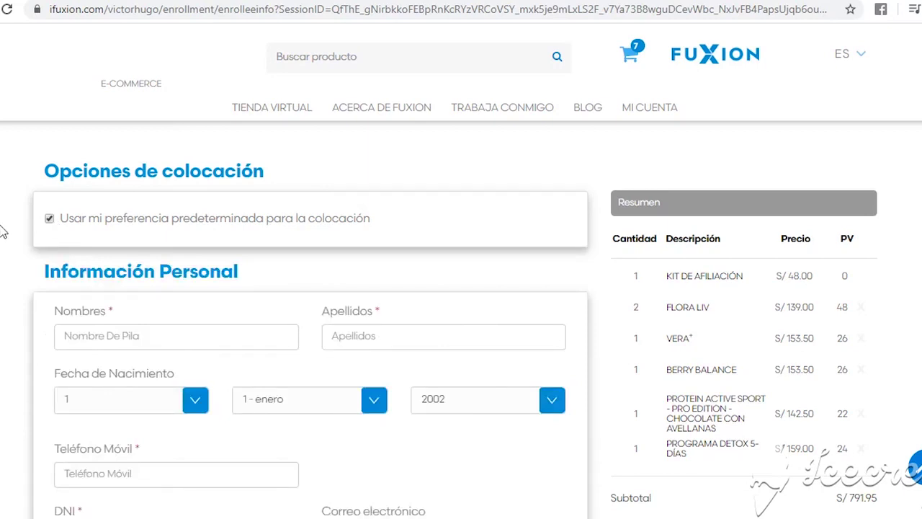
left_click(49, 219)
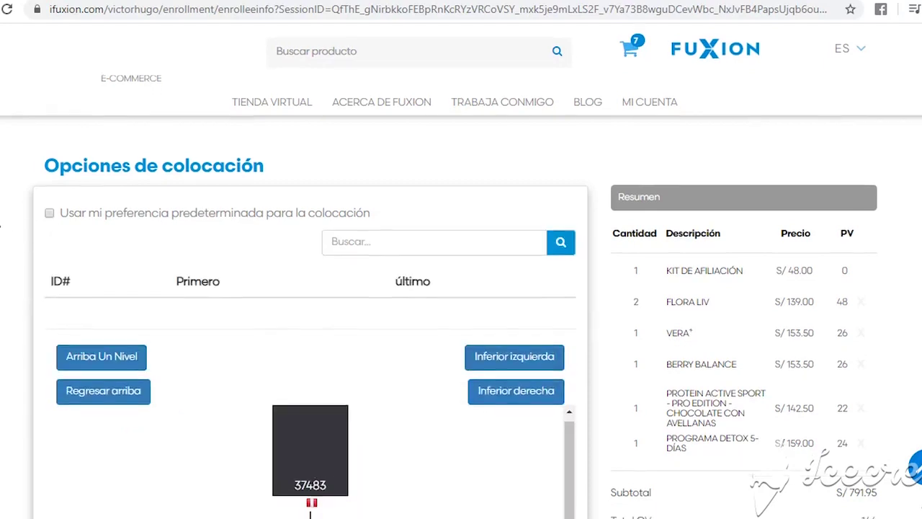
scroll(1, 226, "down", 1)
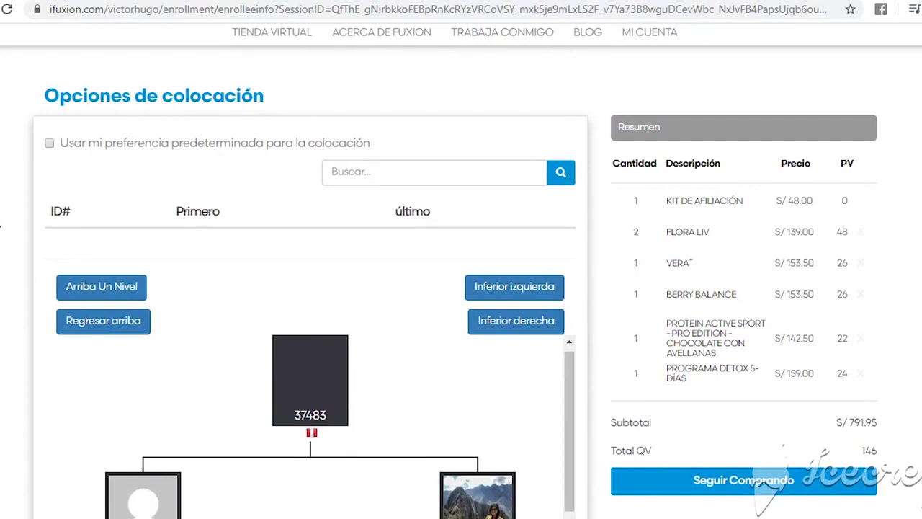
left_click(49, 143)
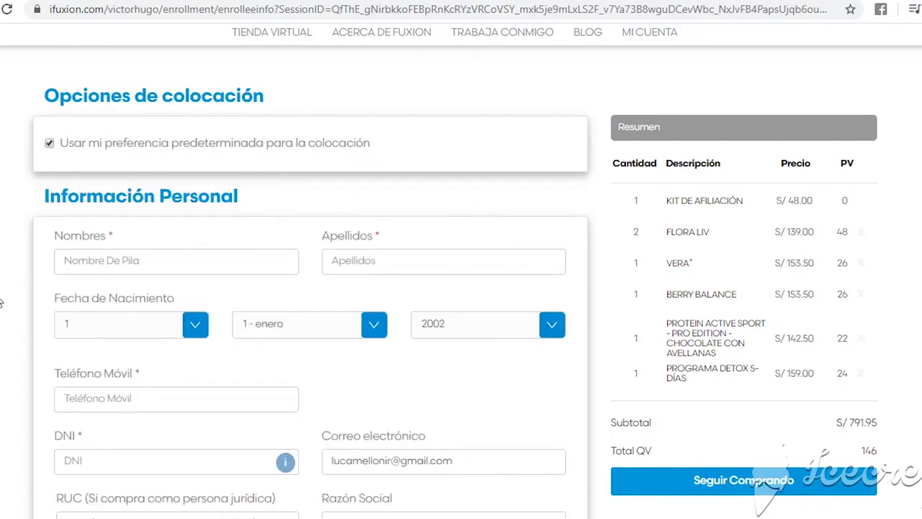
Step: Fill the affiliate's first and last names and set birth date to 7 septiembre 1983
scroll(2, 303, "down", 2)
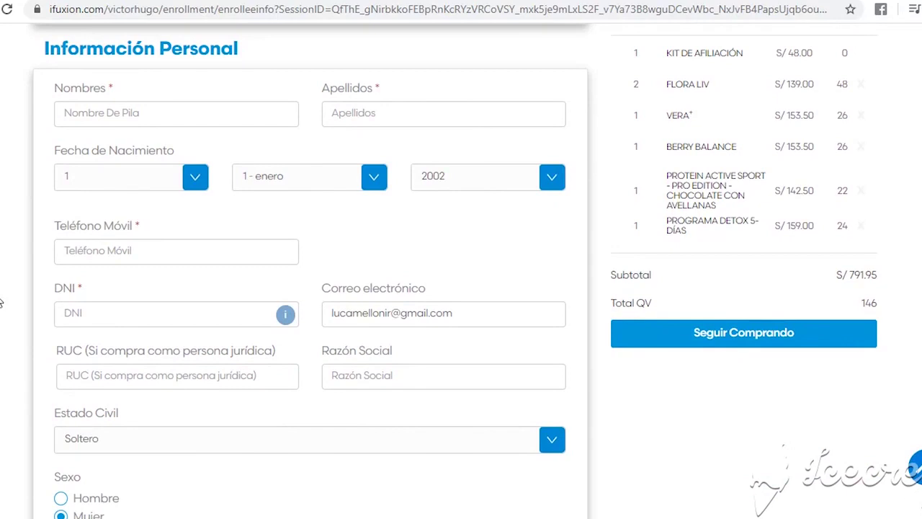
left_click(115, 113)
left_click(117, 147)
left_click(333, 109)
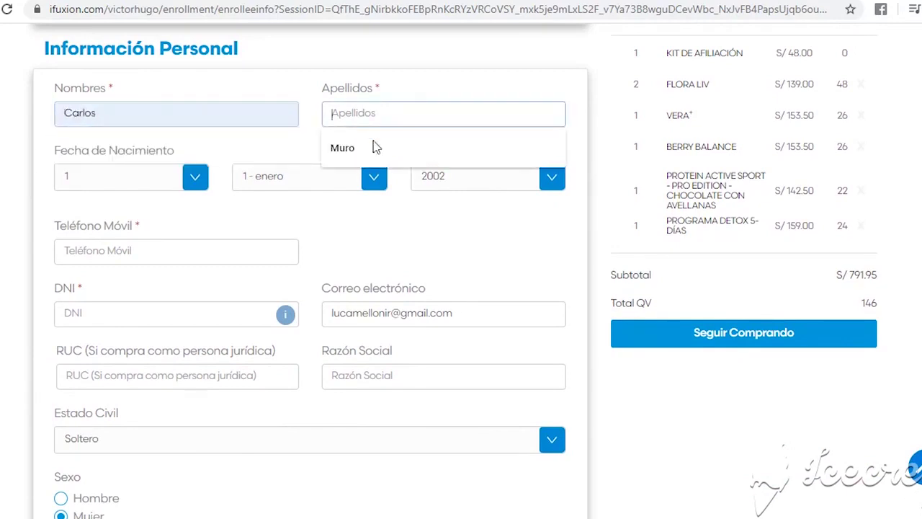
left_click(371, 148)
left_click(130, 185)
left_click(101, 271)
left_click(285, 187)
left_click(278, 313)
left_click(463, 182)
left_click(457, 470)
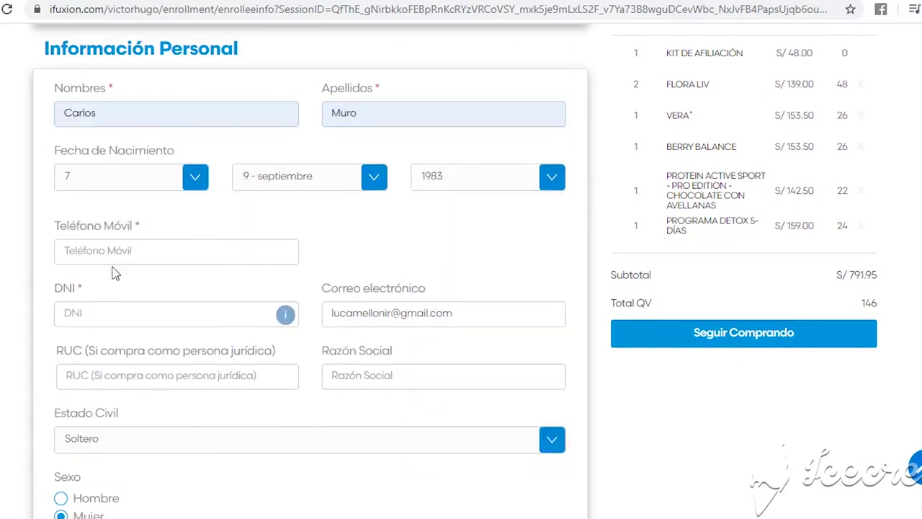
Step: Enter the affiliate's DNI number and set Idioma preferido to Español
left_click(144, 313)
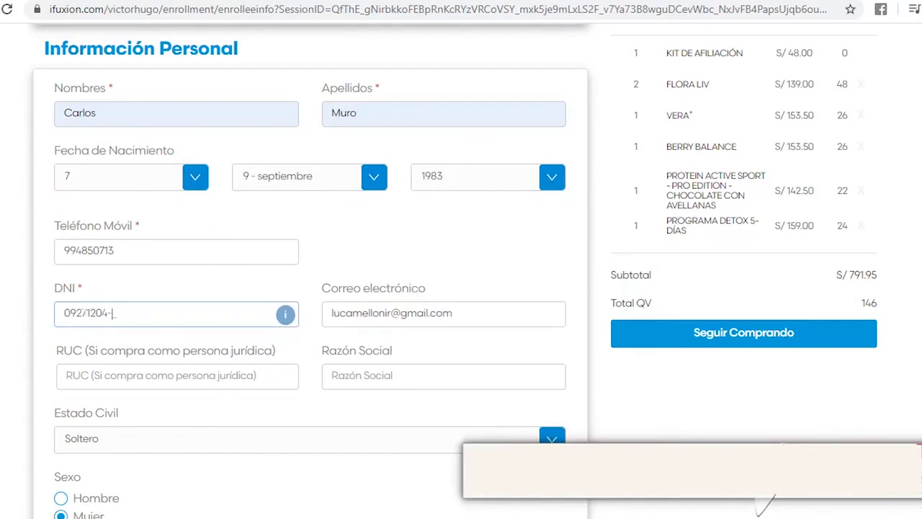
scroll(395, 251, "down", 4)
left_click(420, 342)
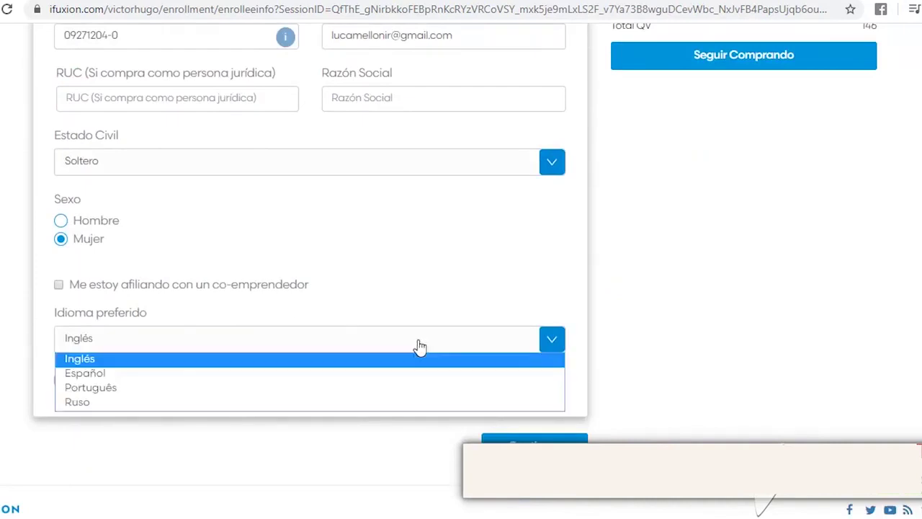
left_click(136, 373)
scroll(29, 379, "down", 1)
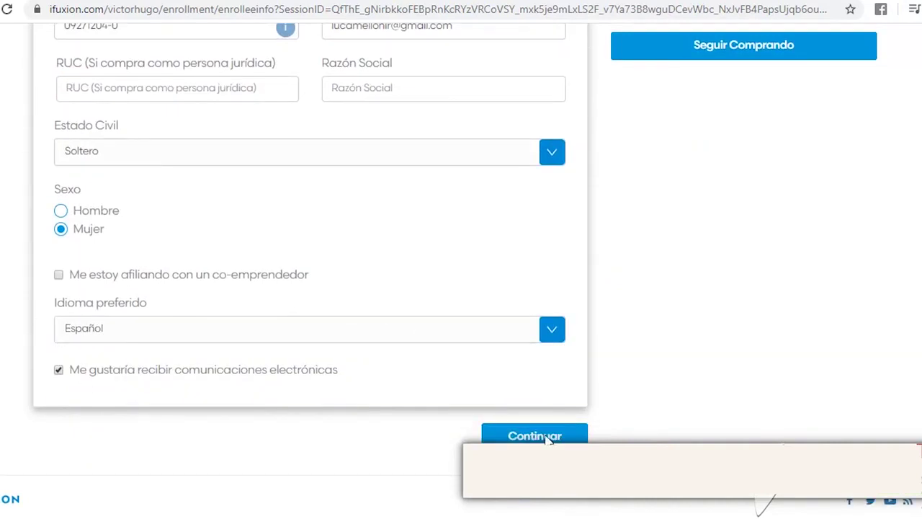
Step: Set the address to LIMA / LIMA / LA VICTORIA with street and reference, and continue
left_click(487, 435)
left_click(217, 183)
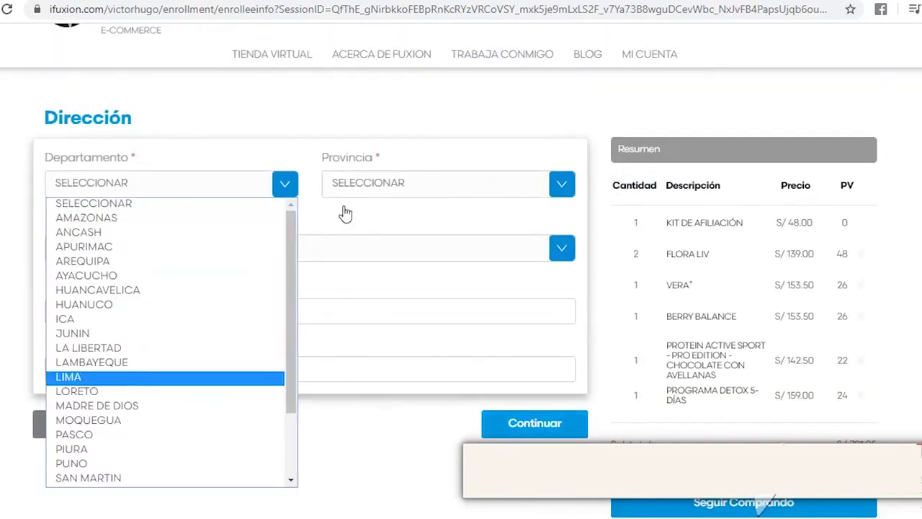
left_click(87, 375)
left_click(403, 183)
left_click(346, 214)
left_click(152, 247)
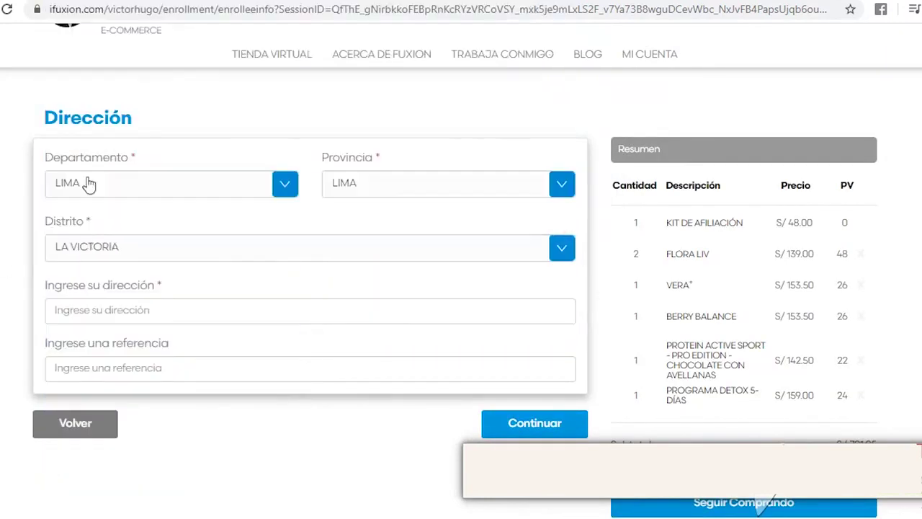
left_click(86, 181)
left_click(97, 310)
left_click(99, 351)
left_click(108, 369)
left_click(108, 488)
left_click(543, 425)
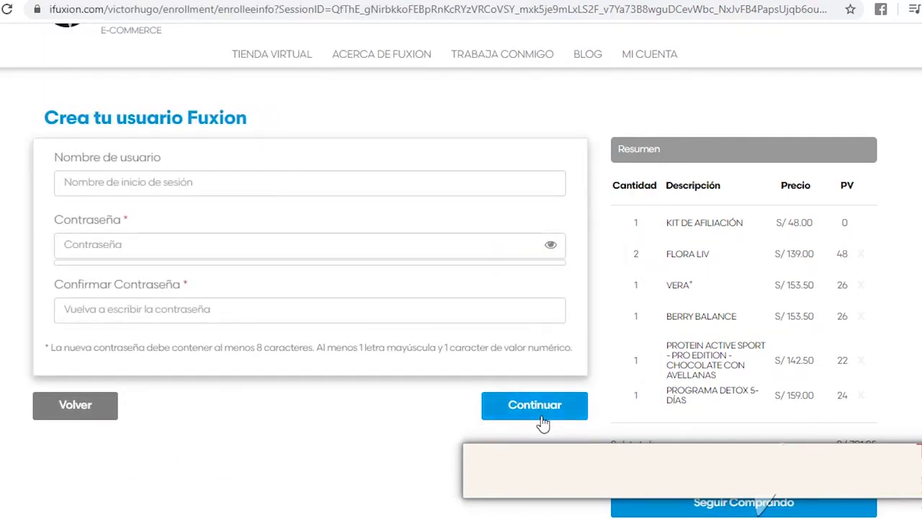
Step: Create the FuXion username, enter and confirm the password, and continue
left_click(217, 182)
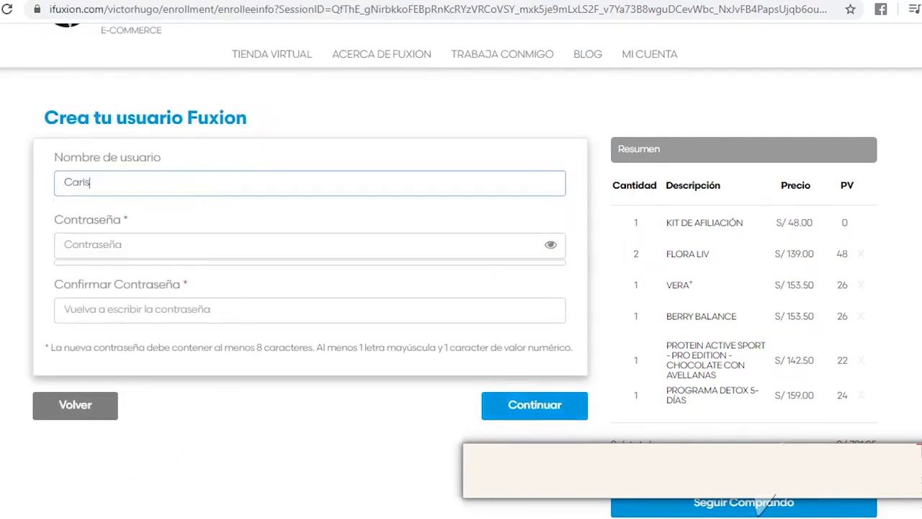
key("Tab")
key("Tab")
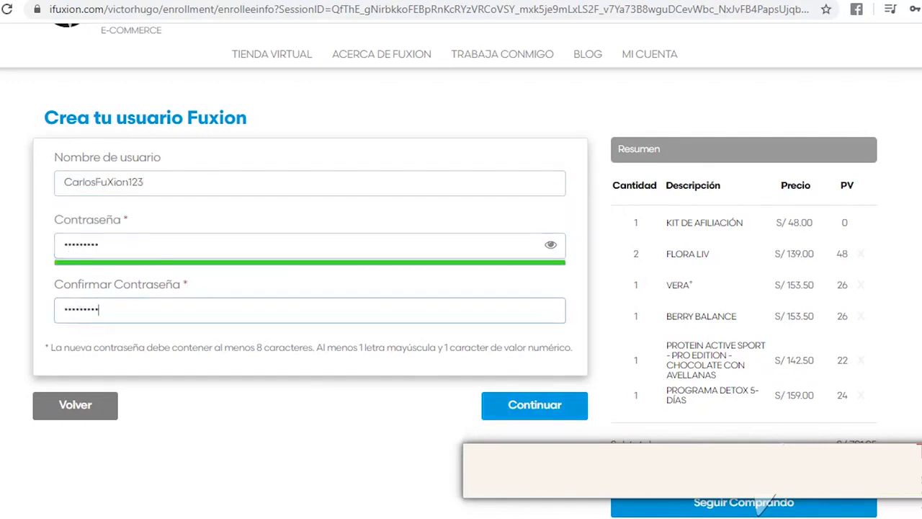
left_click(534, 405)
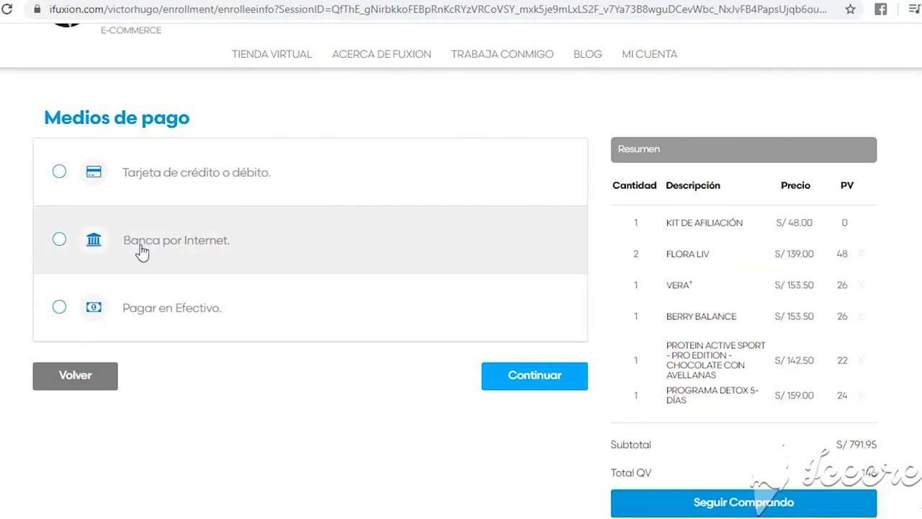
Step: Select 'Banca por Internet' as the payment method on Medios de pago
left_click(142, 252)
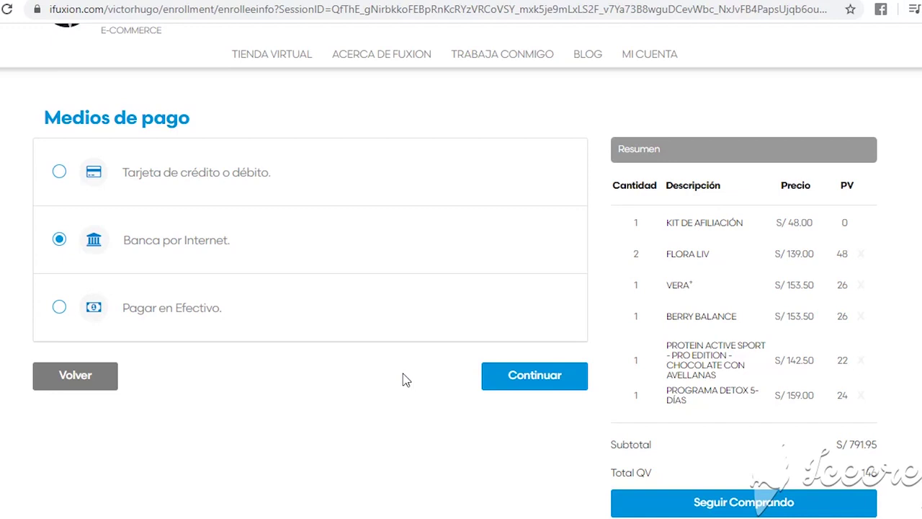
Step: Confirm the payment method, then accept the terms and the data-use authorization
left_click(494, 374)
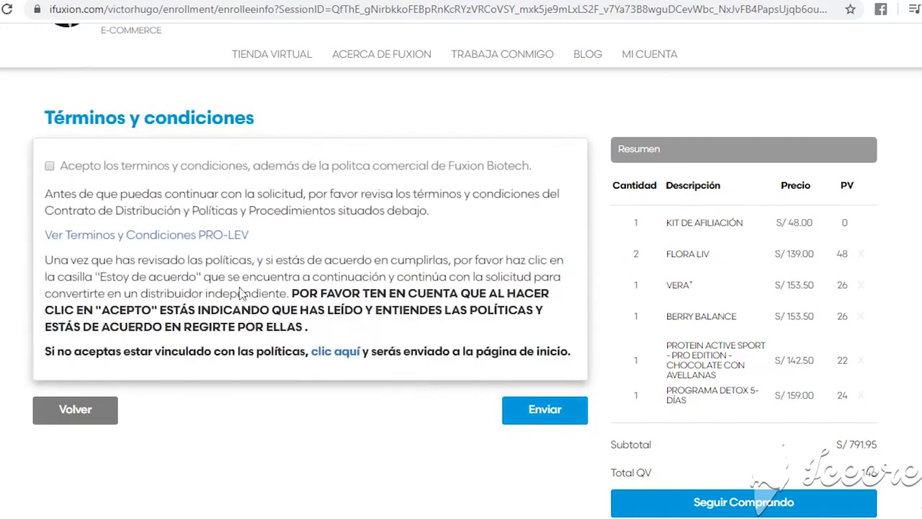
left_click(49, 168)
left_click(546, 410)
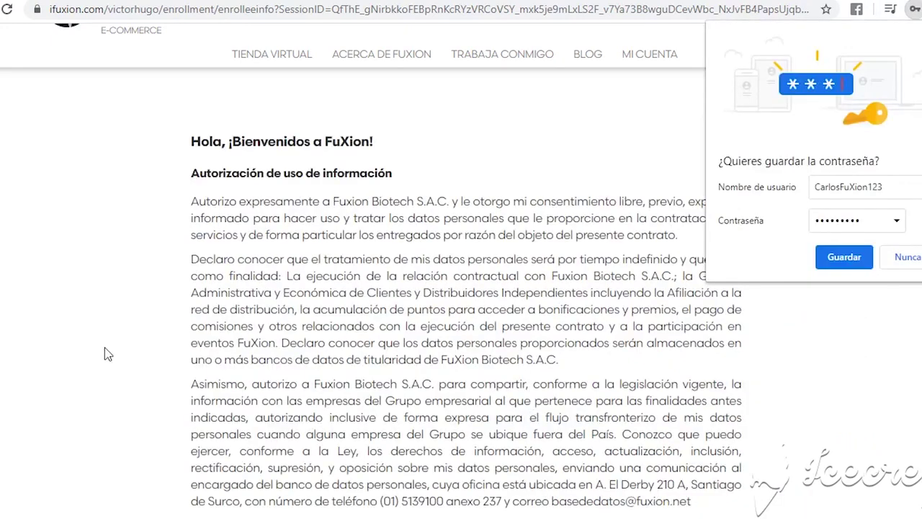
scroll(105, 347, "down", 3)
left_click(309, 414)
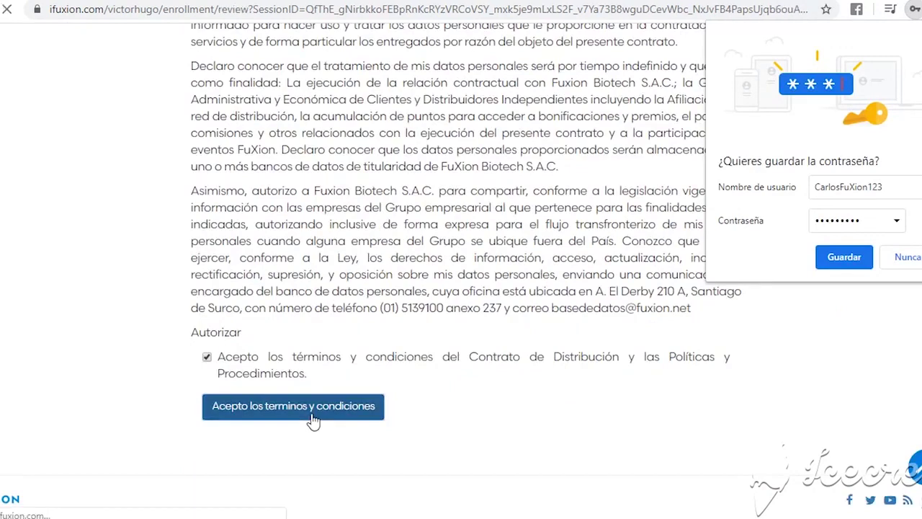
Step: Scroll through Revisa tu orden showing Boleta, S/ 7.63 shipping and S/ 721.88 total
scroll(314, 421, "down", 1)
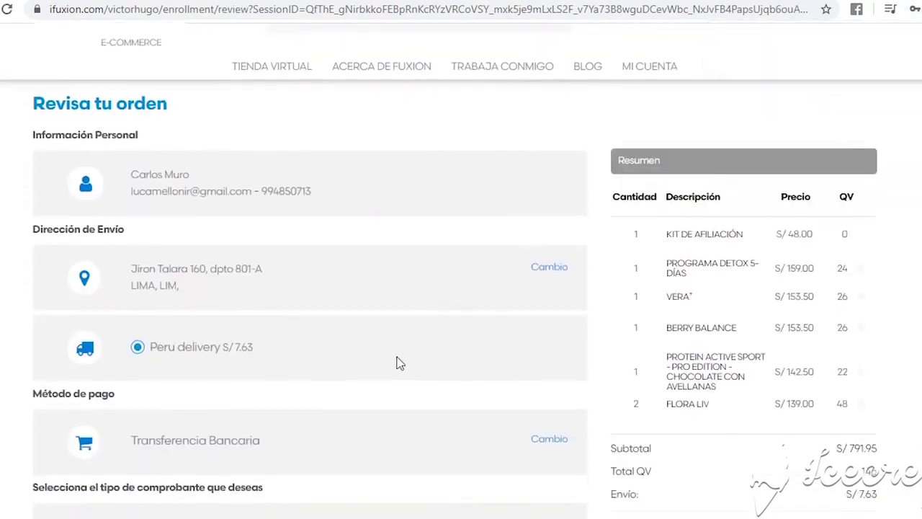
scroll(397, 365, "down", 1)
scroll(397, 362, "down", 3)
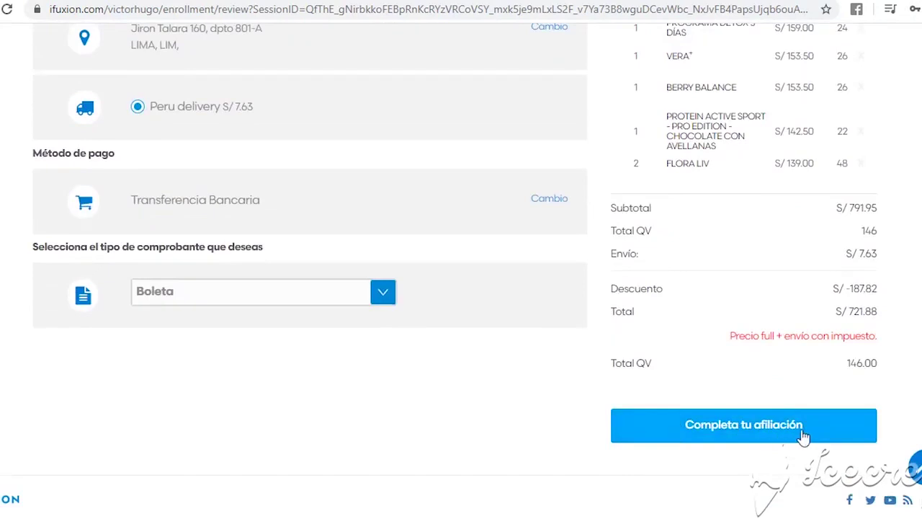